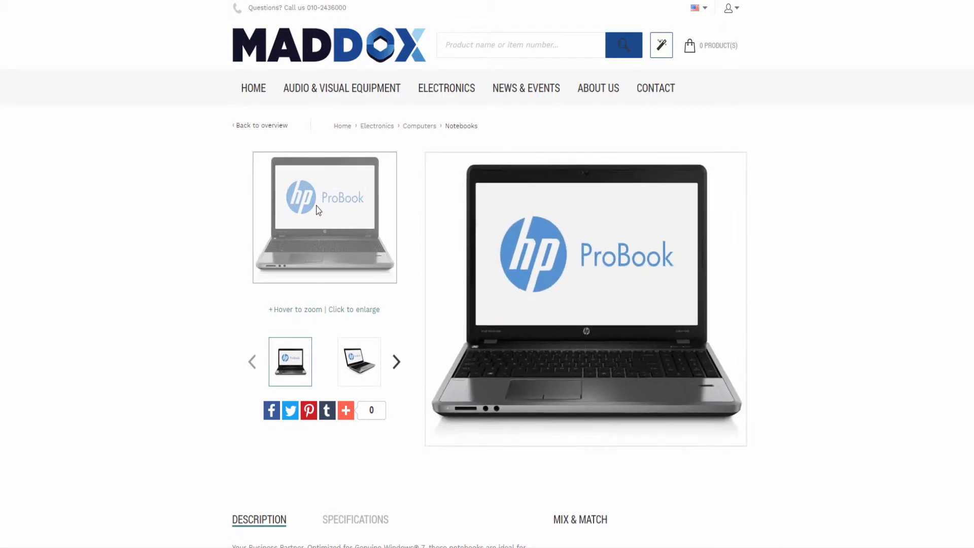
Step: Examine the HP ProBook 4540s product images in the webstore, zooming in, enlarging them and browsing the thumbnails
{"action": "scroll", "coordinate": [320, 227], "scroll_direction": "up", "scroll_amount": 1}
{"action": "scroll", "coordinate": [320, 227], "scroll_direction": "up", "scroll_amount": 2}
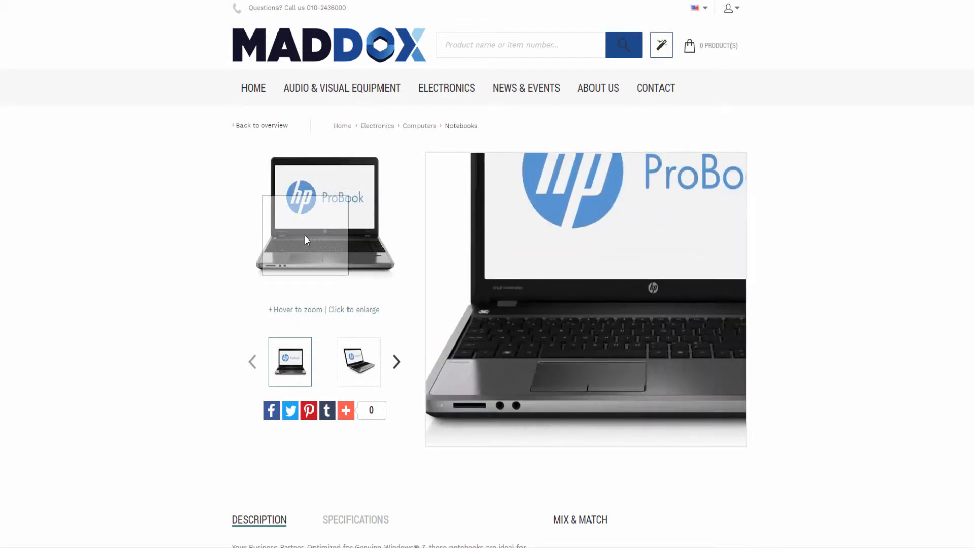
{"action": "left_click", "coordinate": [335, 310]}
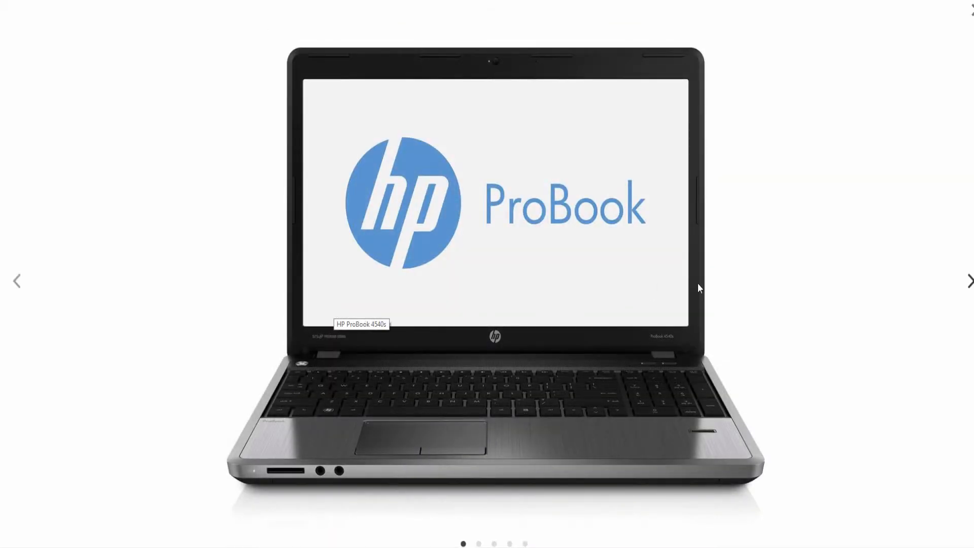
{"action": "left_click", "coordinate": [970, 282]}
{"action": "left_click", "coordinate": [970, 282]}
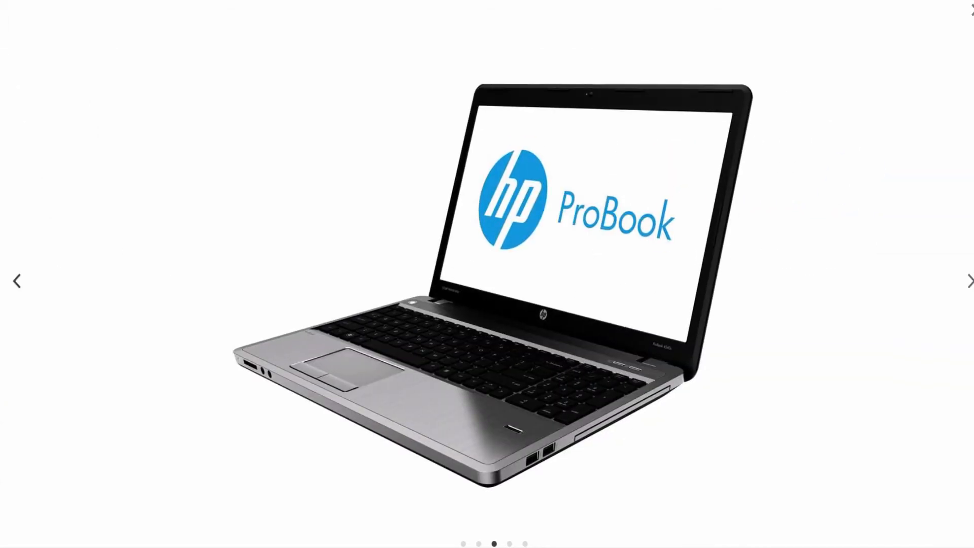
{"action": "left_click", "coordinate": [970, 12]}
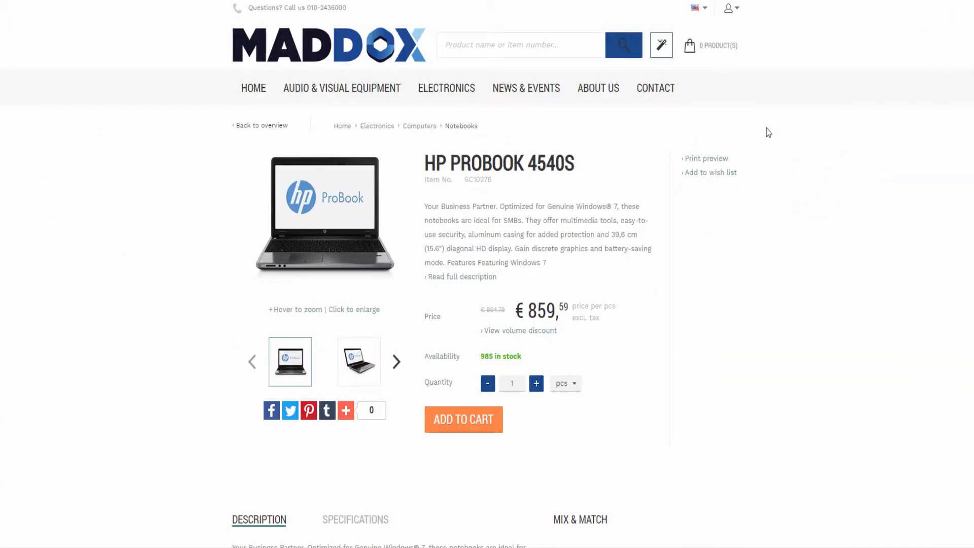
{"action": "left_click", "coordinate": [399, 372]}
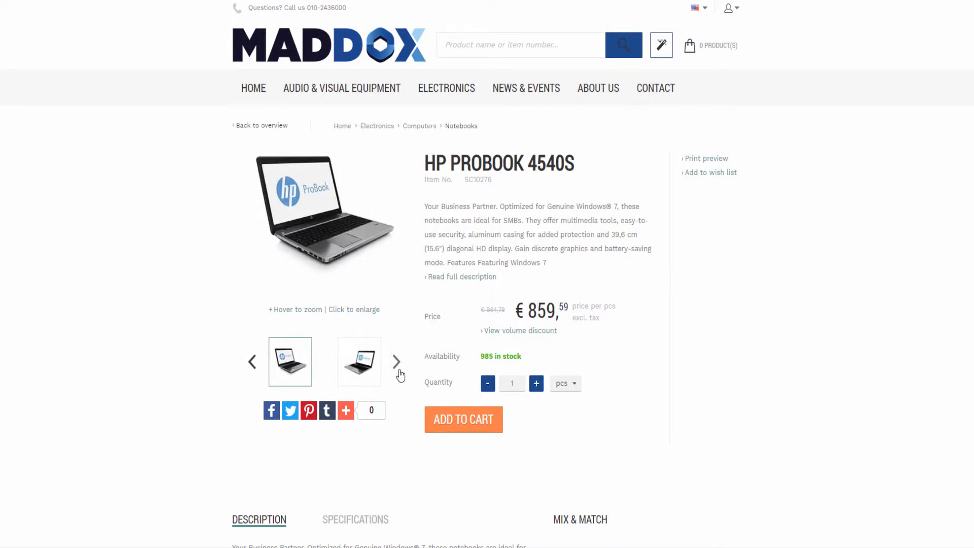
{"action": "left_click", "coordinate": [399, 374]}
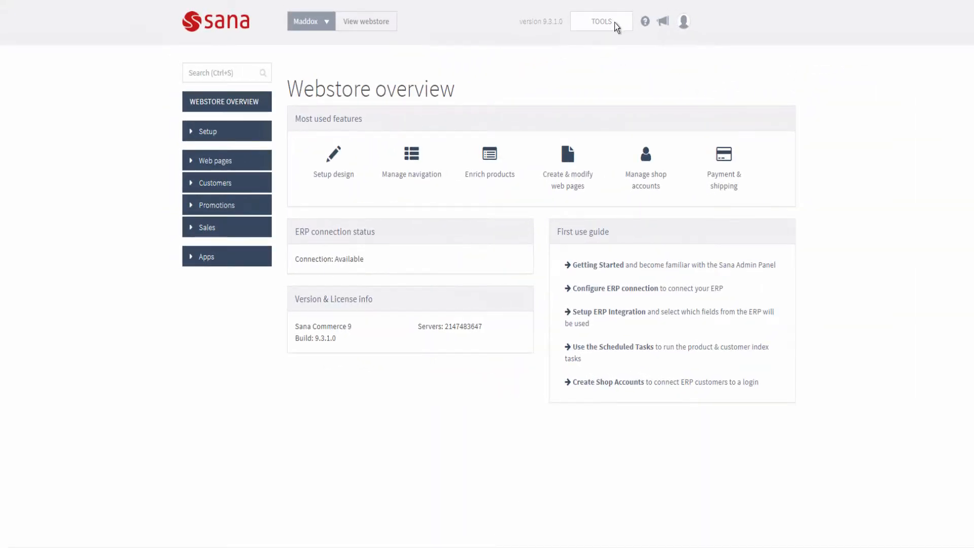
Step: Switch to the Sana admin panel and open the overview of scheduled tasks
{"action": "left_click", "coordinate": [613, 21]}
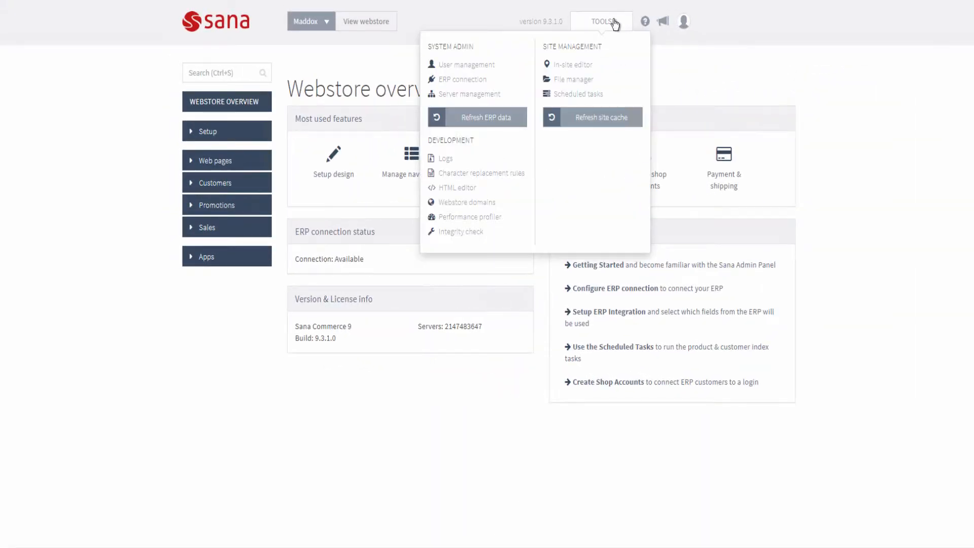
{"action": "left_click", "coordinate": [593, 95]}
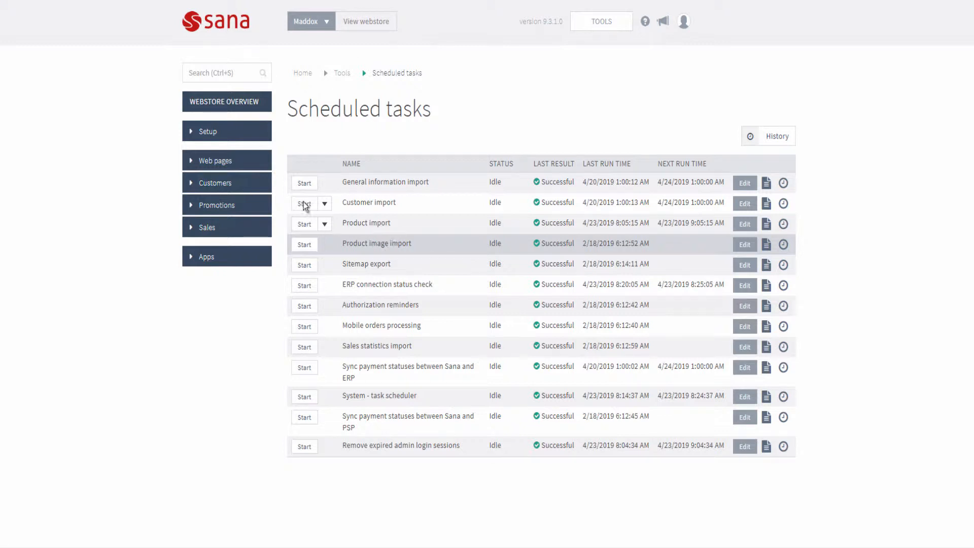
Step: Search the webstore's product pages for item SC10276
{"action": "left_click", "coordinate": [259, 167]}
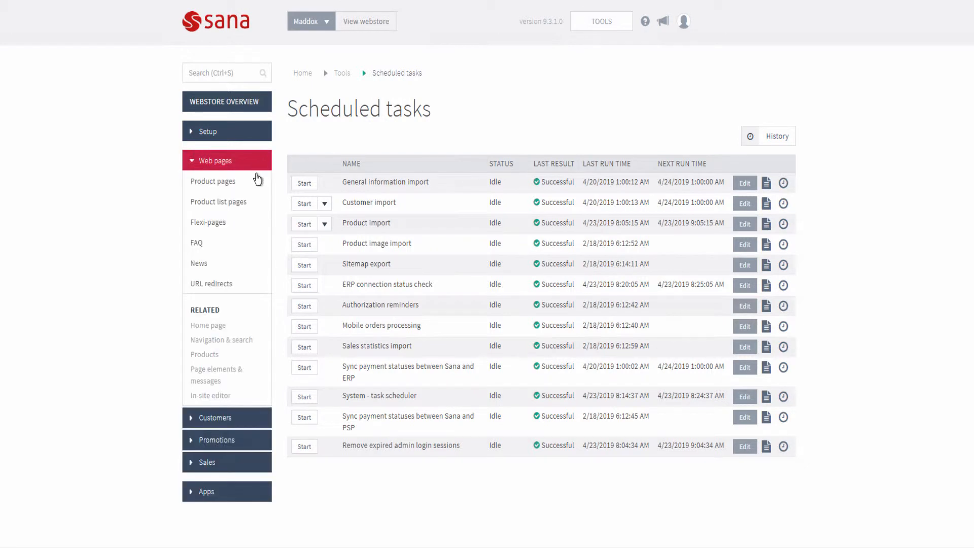
{"action": "left_click", "coordinate": [257, 185]}
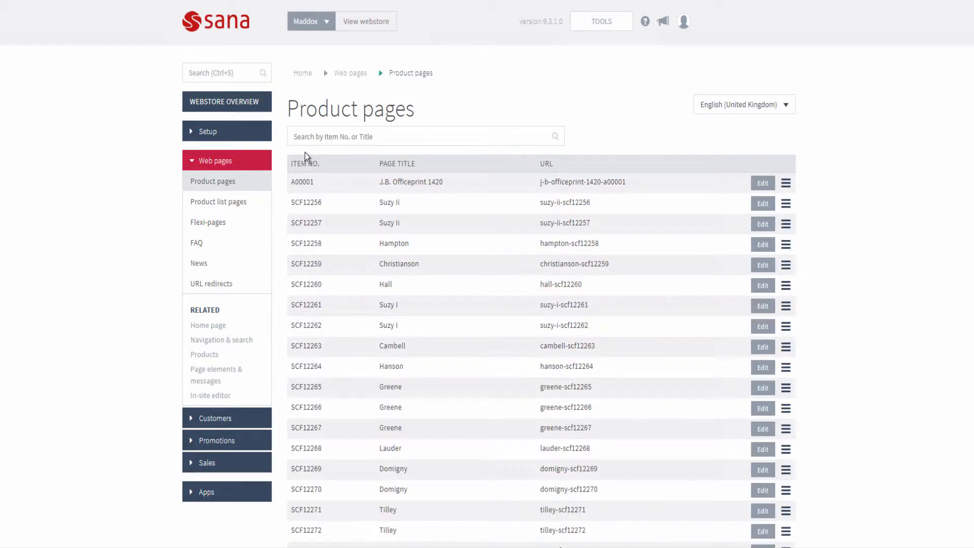
{"action": "left_click", "coordinate": [315, 143]}
{"action": "type", "text": "SC10276"}
{"action": "key", "text": "Return"}
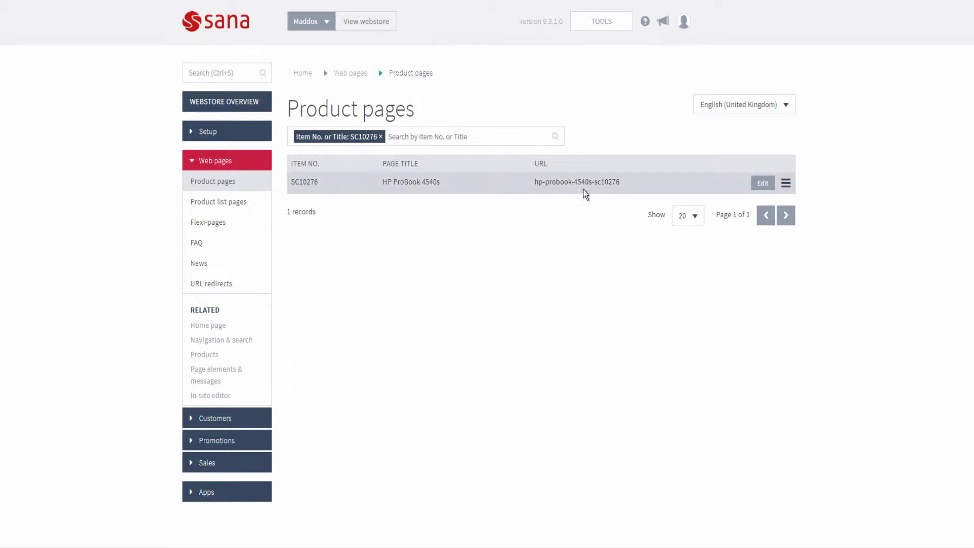
Step: Open the HP ProBook 4540s product page for editing, show its product images and start adding a new image
{"action": "left_click", "coordinate": [765, 185]}
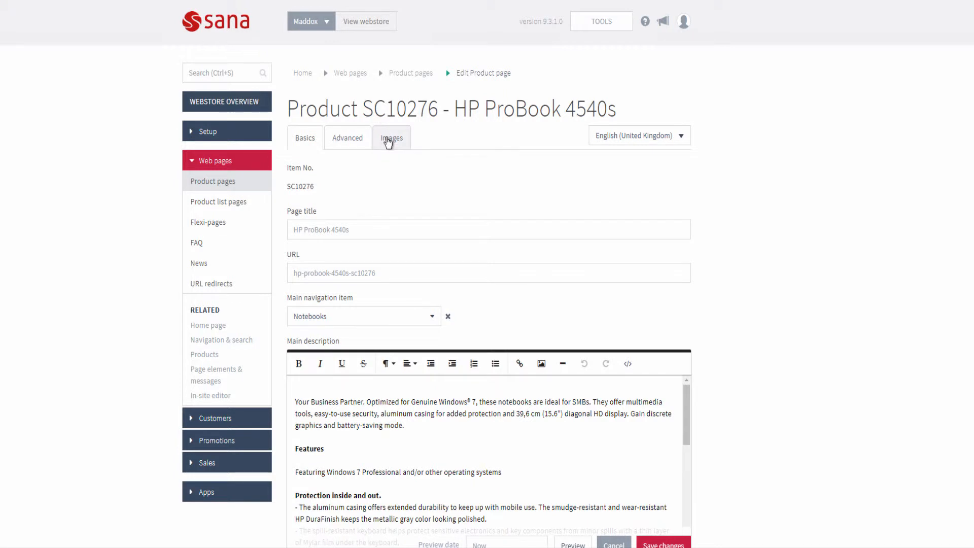
{"action": "left_click", "coordinate": [388, 139]}
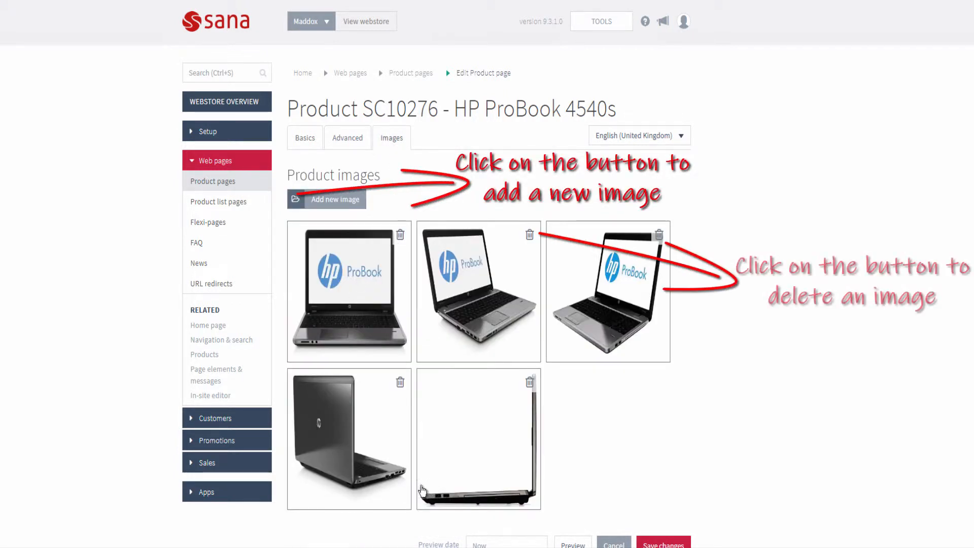
{"action": "left_click", "coordinate": [315, 203]}
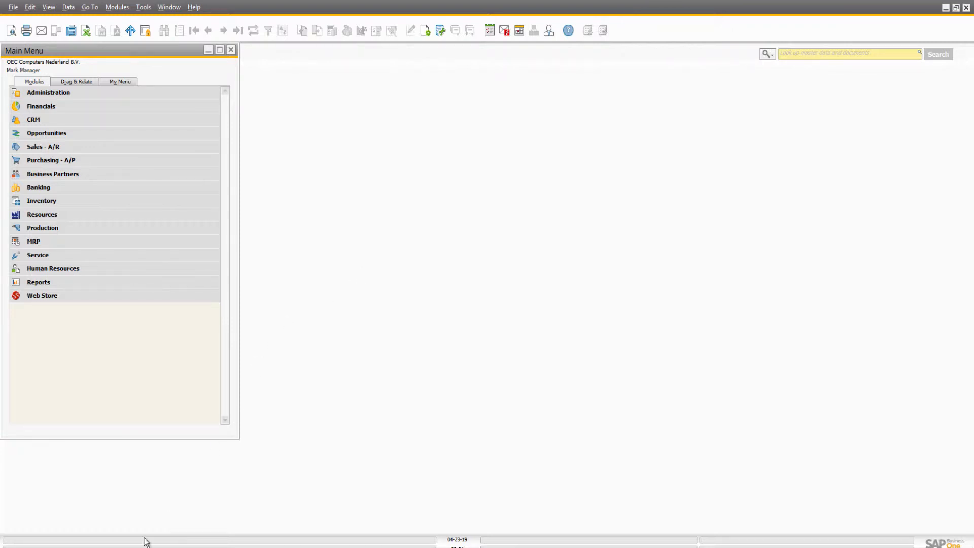
Step: Switch to File Explorer, inspect the image files in C:\ItemImages, return to the parent folder and minimize the window
{"action": "left_click", "coordinate": [119, 547]}
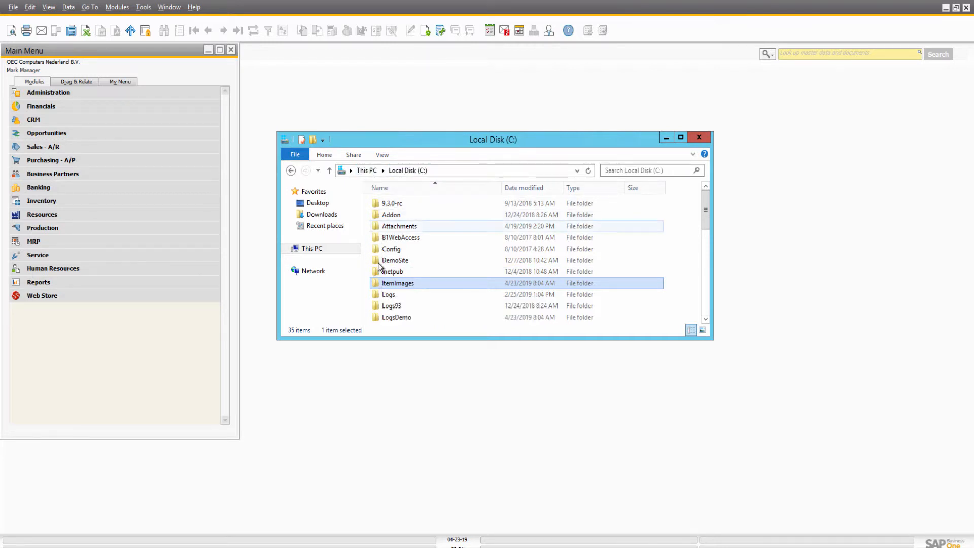
{"action": "double_click", "coordinate": [375, 284]}
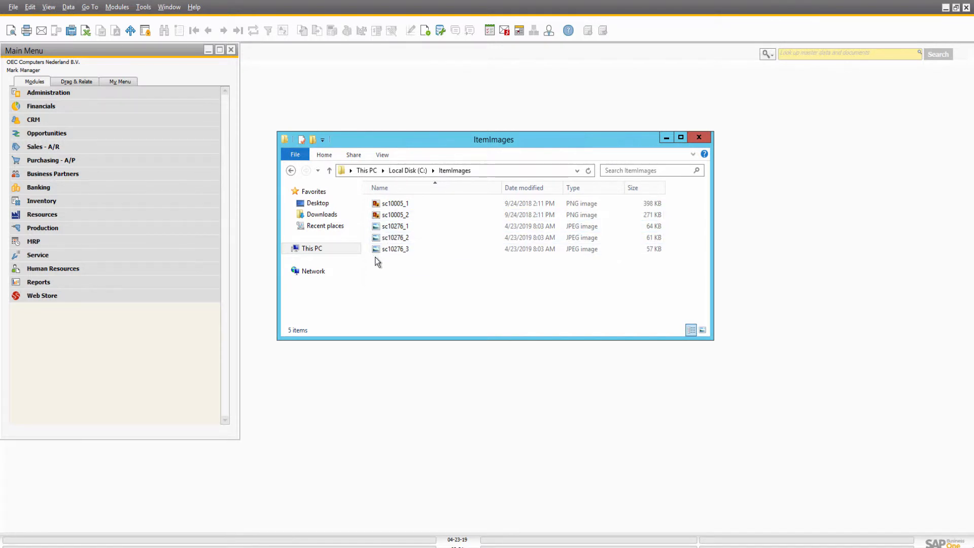
{"action": "key", "text": "BackSpace"}
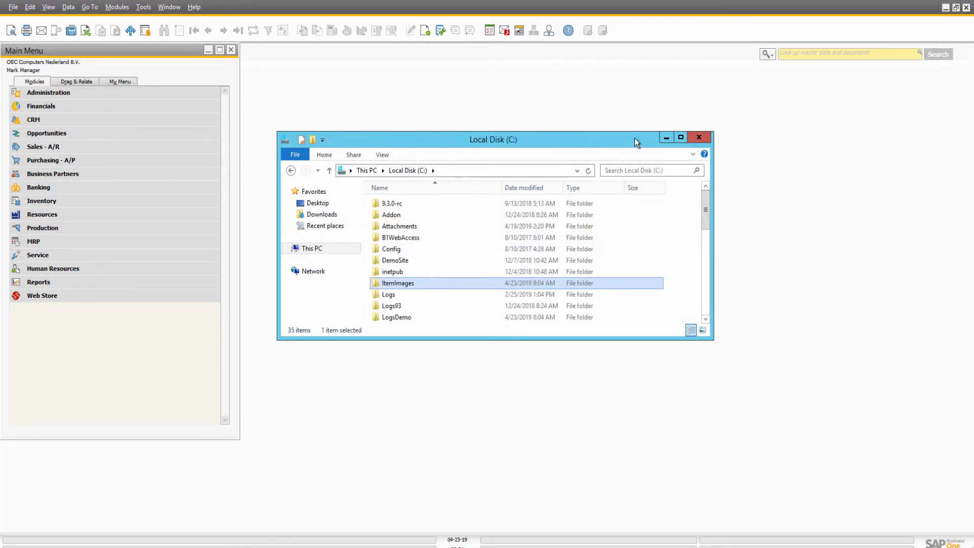
{"action": "left_click", "coordinate": [666, 138]}
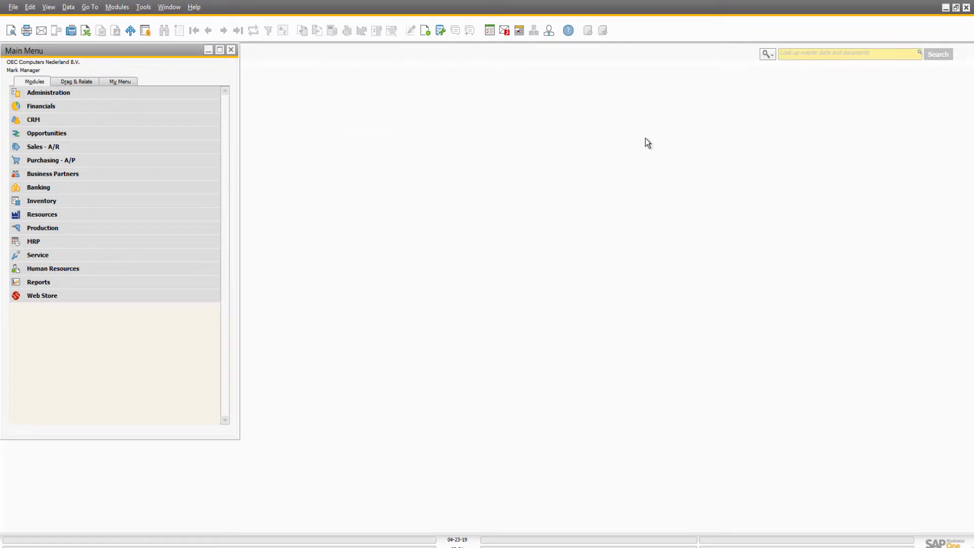
Step: Check the pictures folder path in SAP Business One's general settings, then close the settings and collapse the Administration module
{"action": "left_click", "coordinate": [70, 95]}
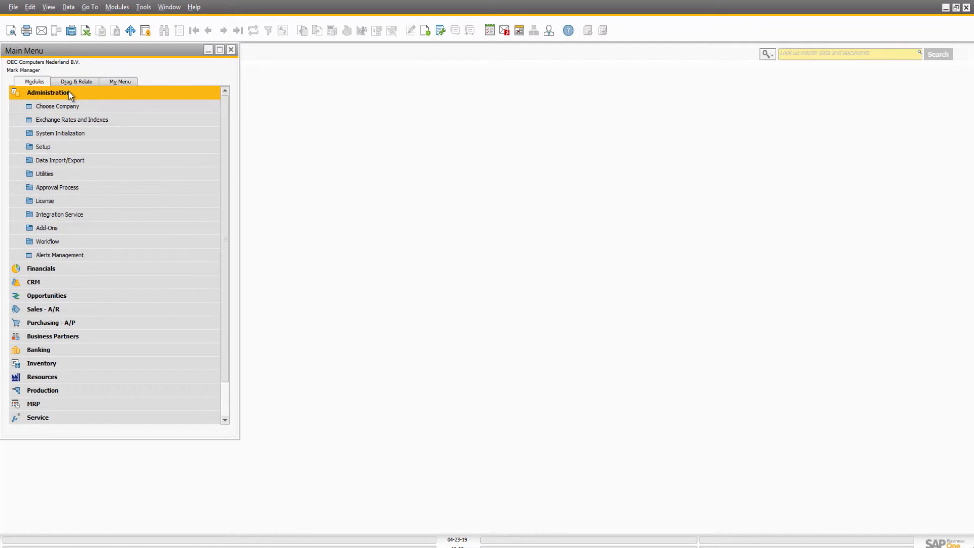
{"action": "left_click", "coordinate": [69, 133]}
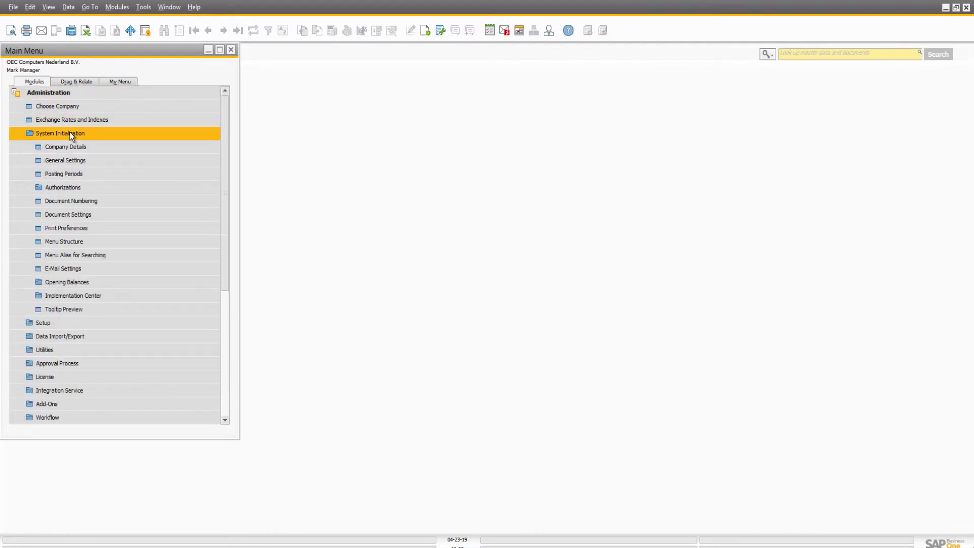
{"action": "left_click", "coordinate": [87, 159]}
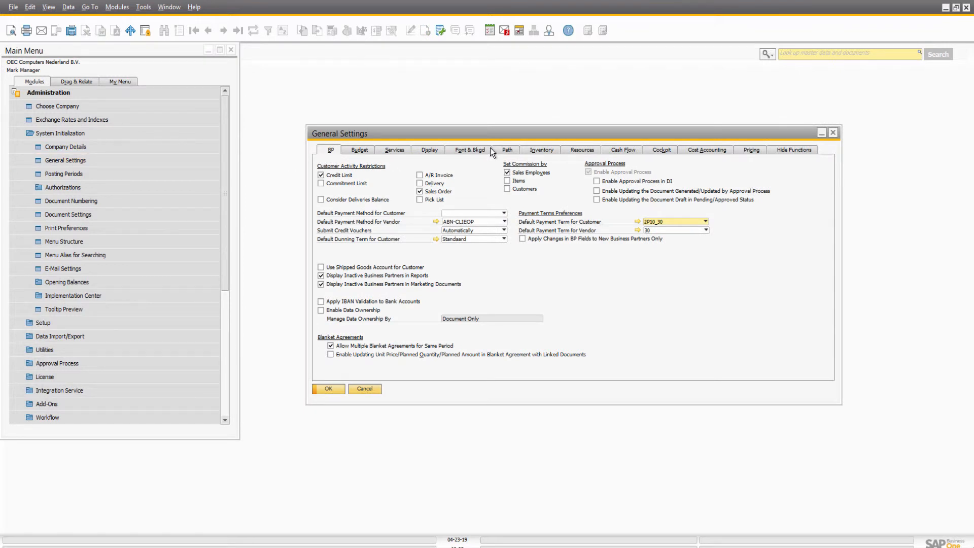
{"action": "left_click", "coordinate": [506, 150]}
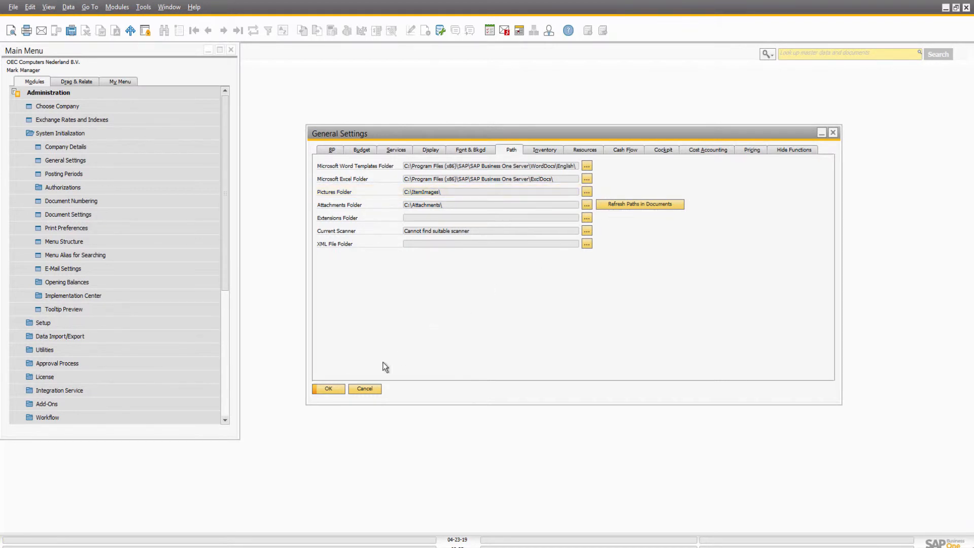
{"action": "left_click", "coordinate": [325, 389]}
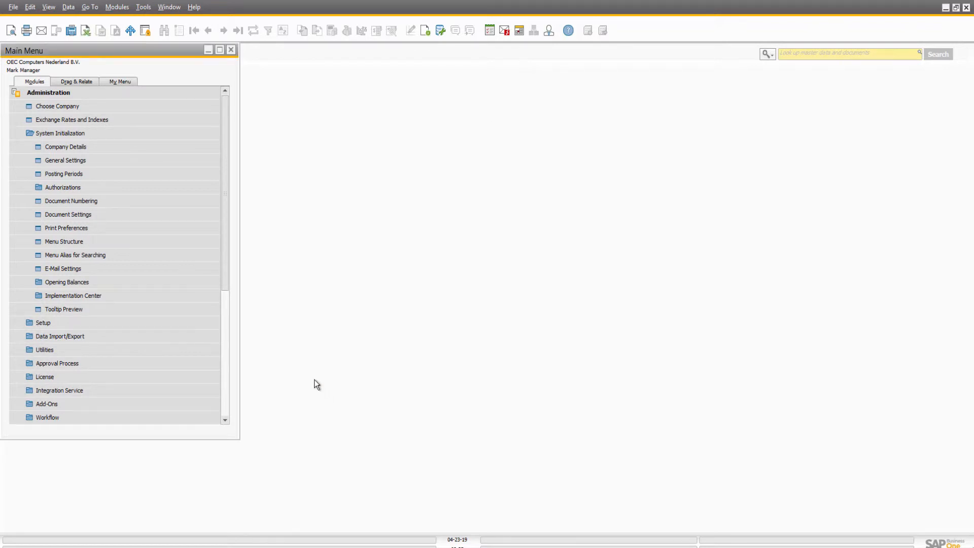
{"action": "left_click", "coordinate": [182, 93]}
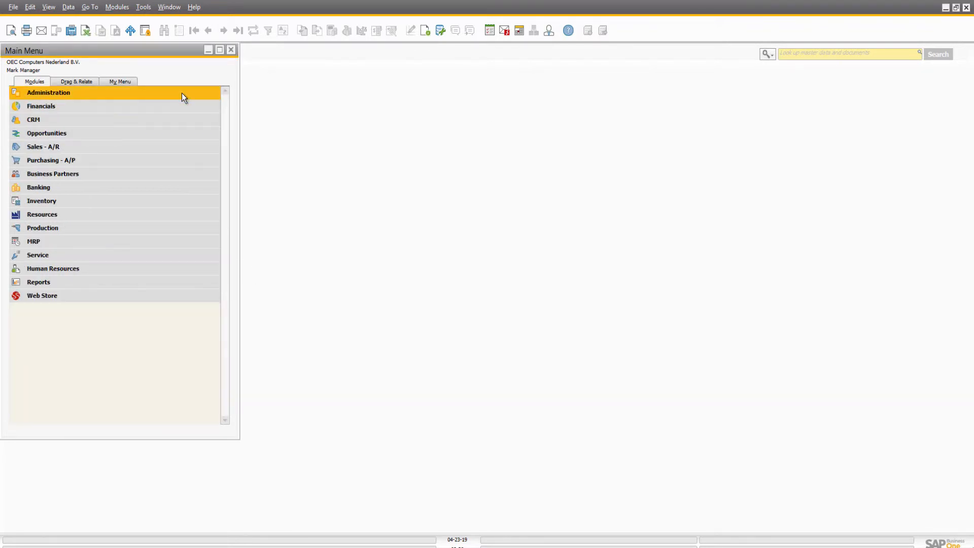
Step: Open the inventory item master data record for item SC10276
{"action": "left_click", "coordinate": [168, 204]}
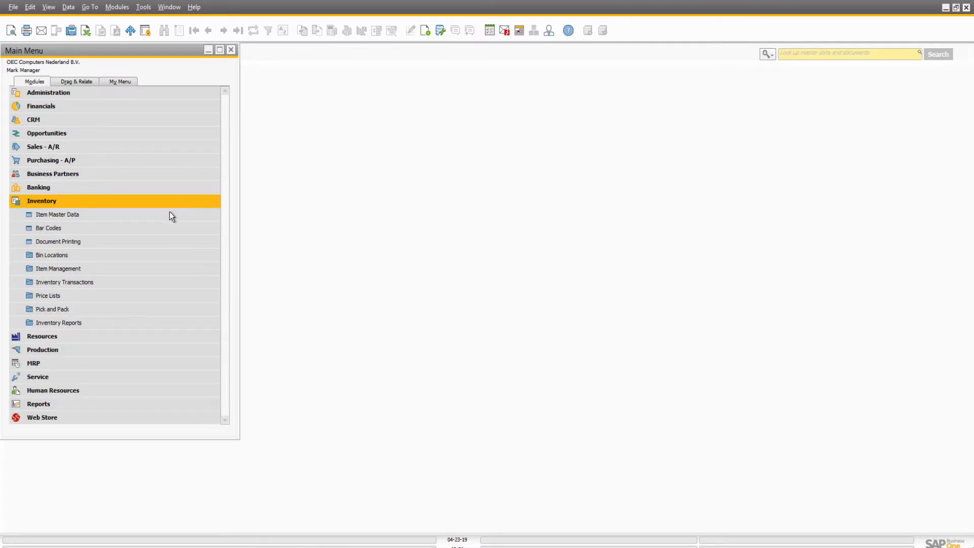
{"action": "left_click", "coordinate": [169, 213]}
{"action": "type", "text": "SC10276"}
{"action": "key", "text": "Return"}
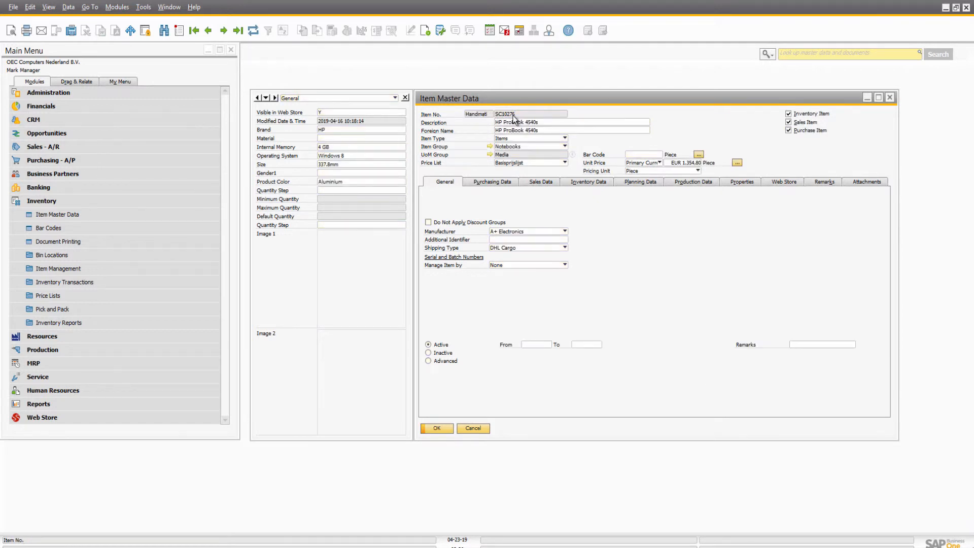
Step: Add sc10276_1 from the ItemImages folder as the item's picture in its remarks section
{"action": "left_click", "coordinate": [808, 179]}
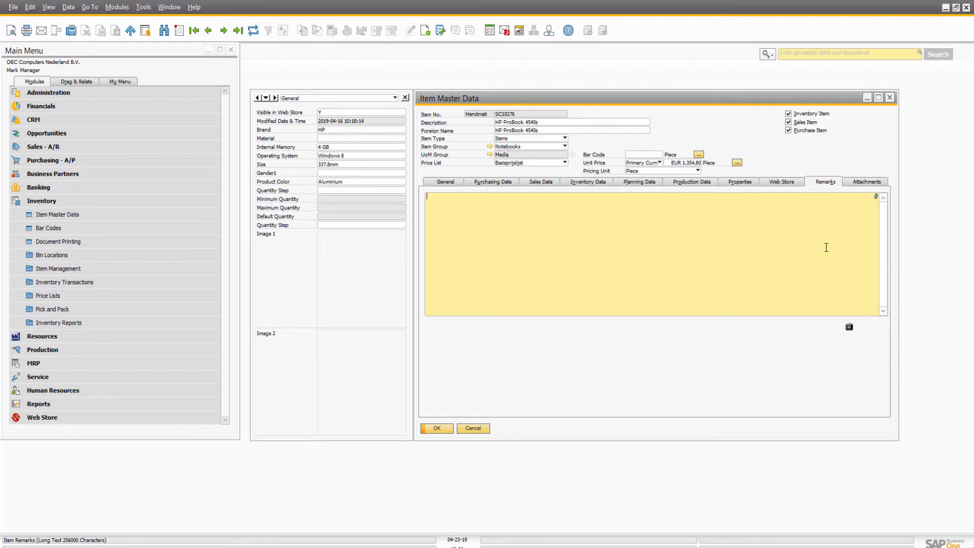
{"action": "left_click", "coordinate": [849, 327]}
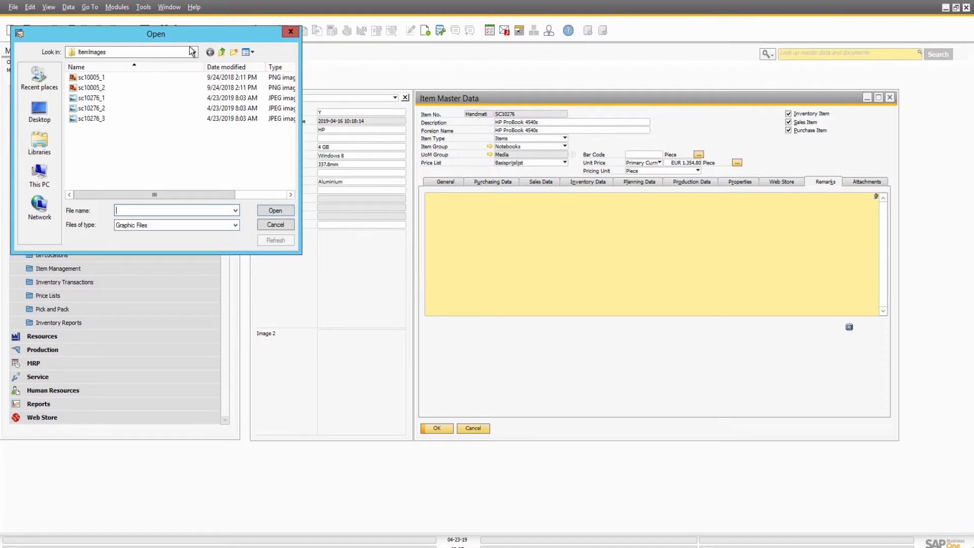
{"action": "left_click", "coordinate": [181, 97]}
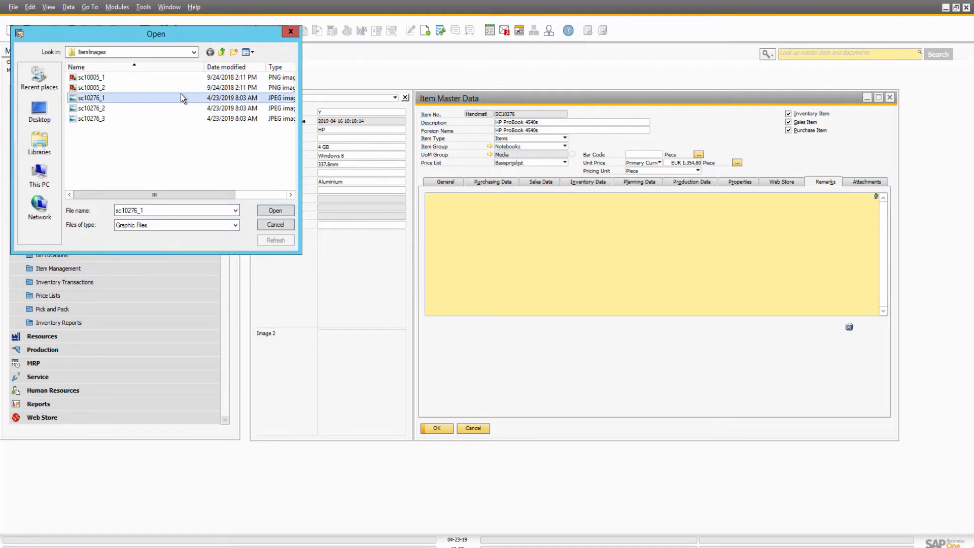
{"action": "left_click", "coordinate": [275, 210]}
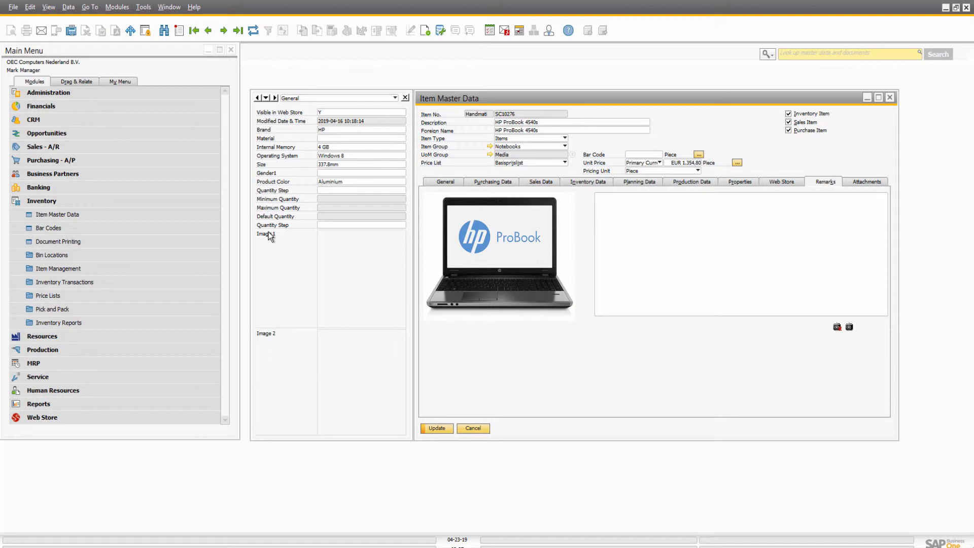
Step: Assign sc10276_2 to the Image 1 field and sc10276_3 to the Image 2 field, and update the item record
{"action": "double_click", "coordinate": [318, 239]}
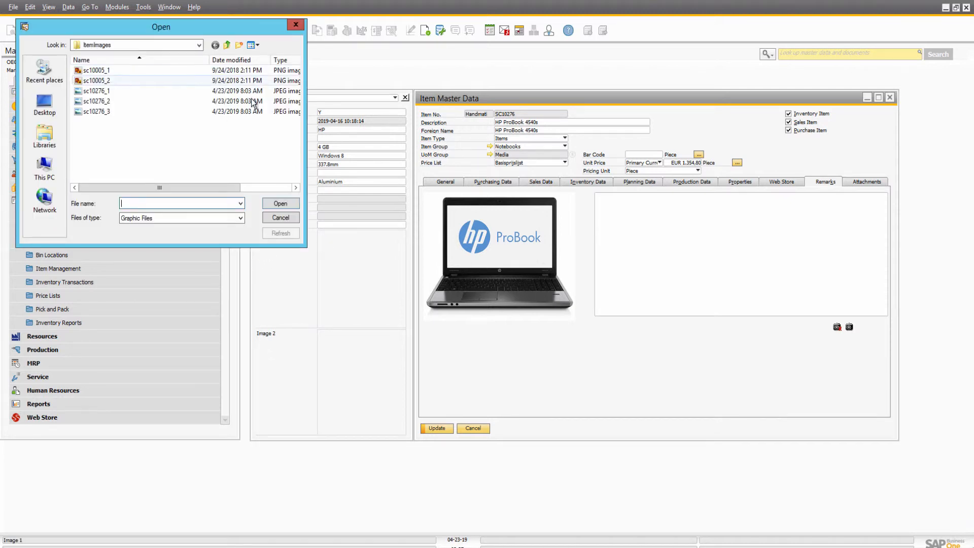
{"action": "double_click", "coordinate": [252, 103]}
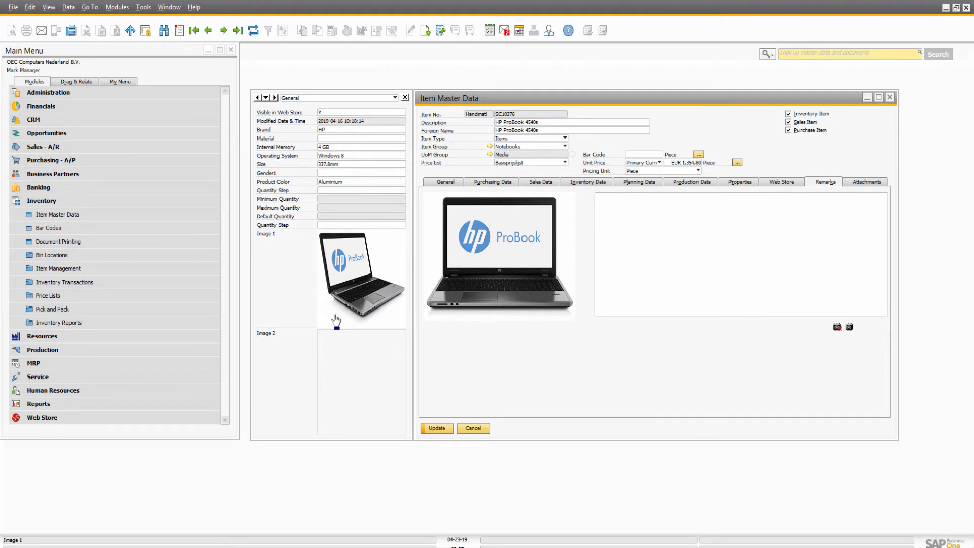
{"action": "double_click", "coordinate": [319, 351]}
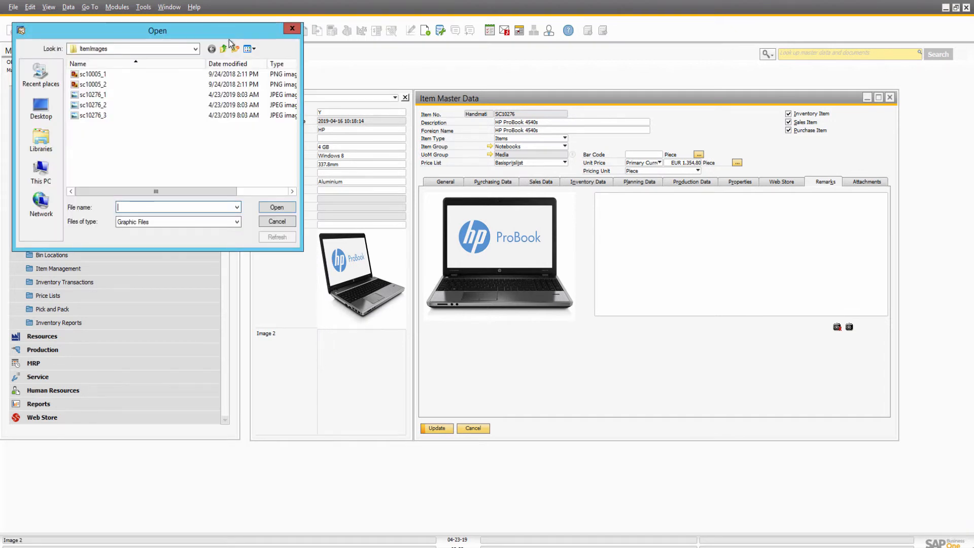
{"action": "double_click", "coordinate": [242, 114]}
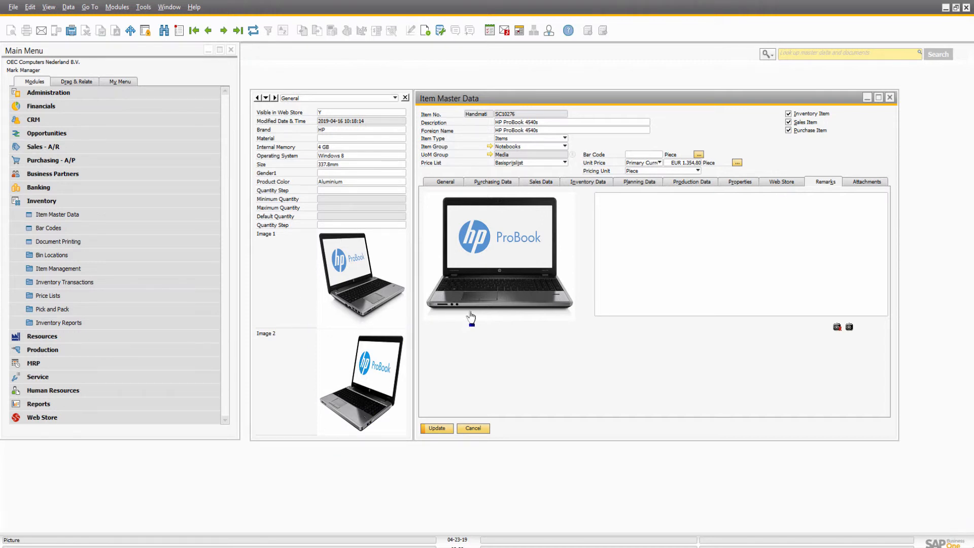
{"action": "left_click", "coordinate": [436, 428]}
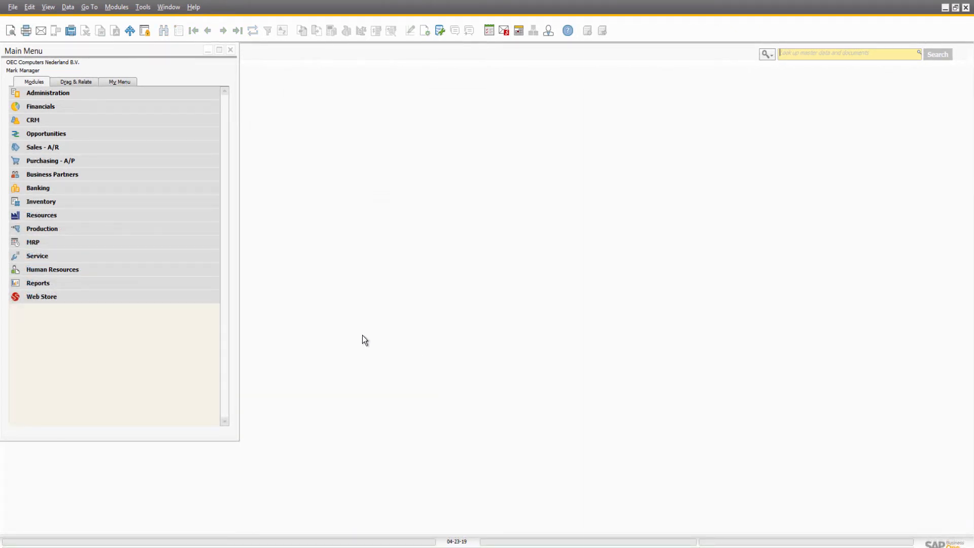
Step: Open the Images & Downloads settings of the SanaStore web store in the Web Store module
{"action": "left_click", "coordinate": [194, 301]}
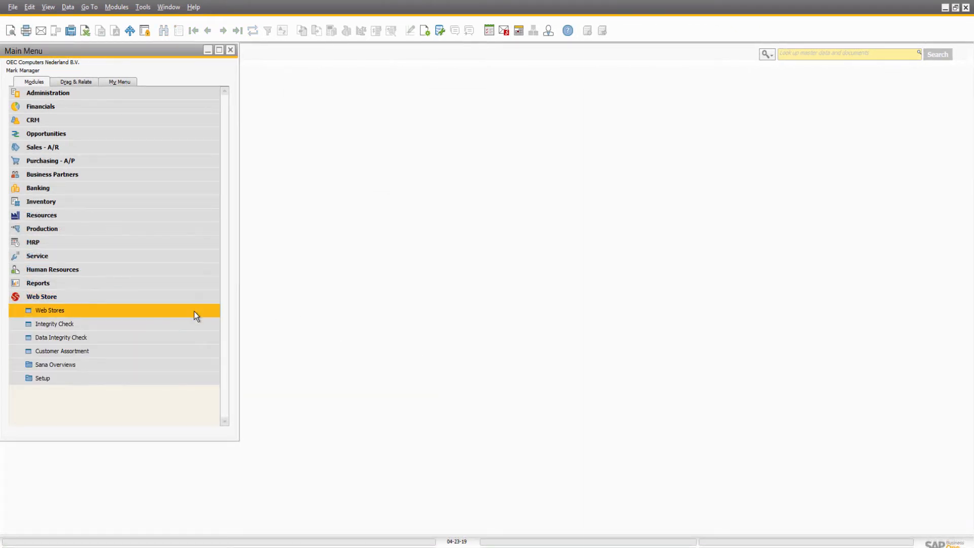
{"action": "left_click", "coordinate": [194, 311]}
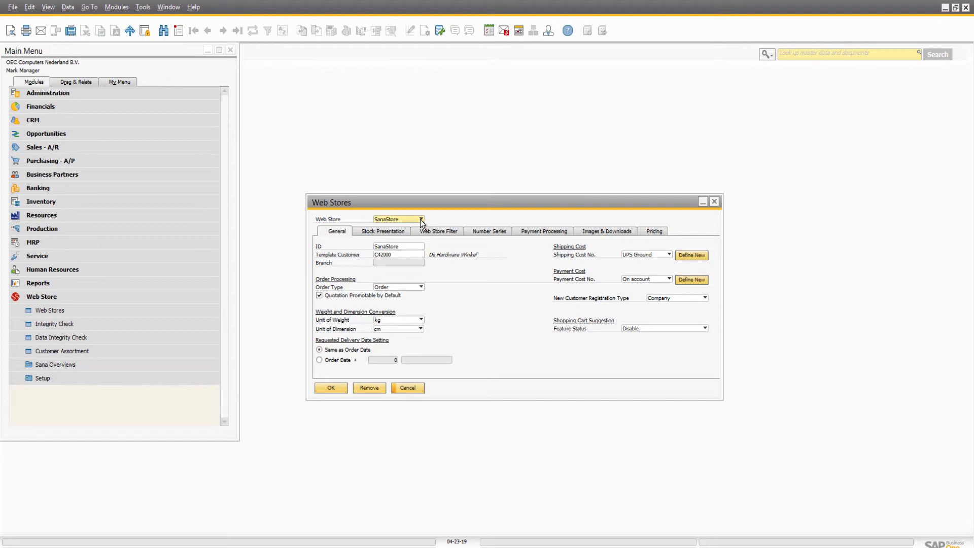
{"action": "left_click", "coordinate": [594, 234]}
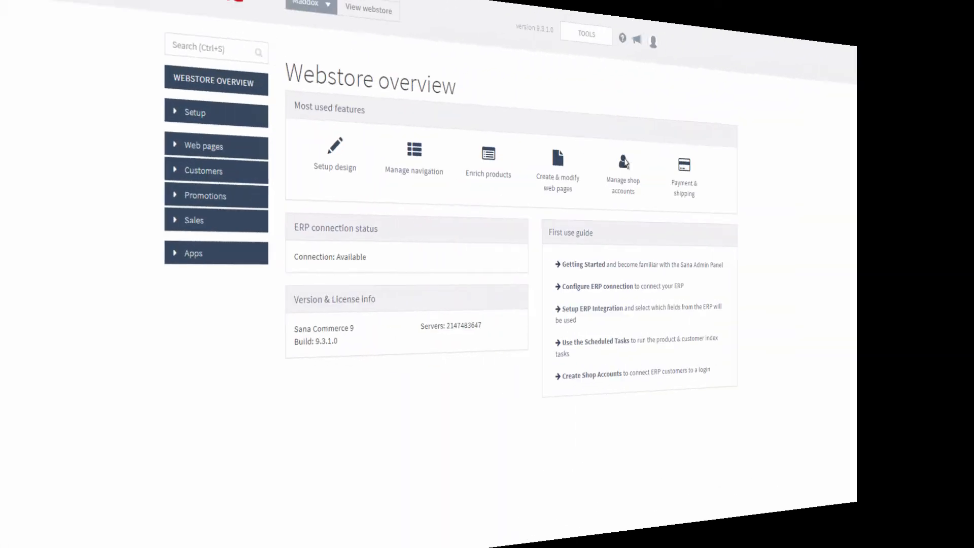
Step: Switch to the Sana admin panel, edit the Product image import scheduled task, and enable importing product images from ERP
{"action": "left_click", "coordinate": [607, 27]}
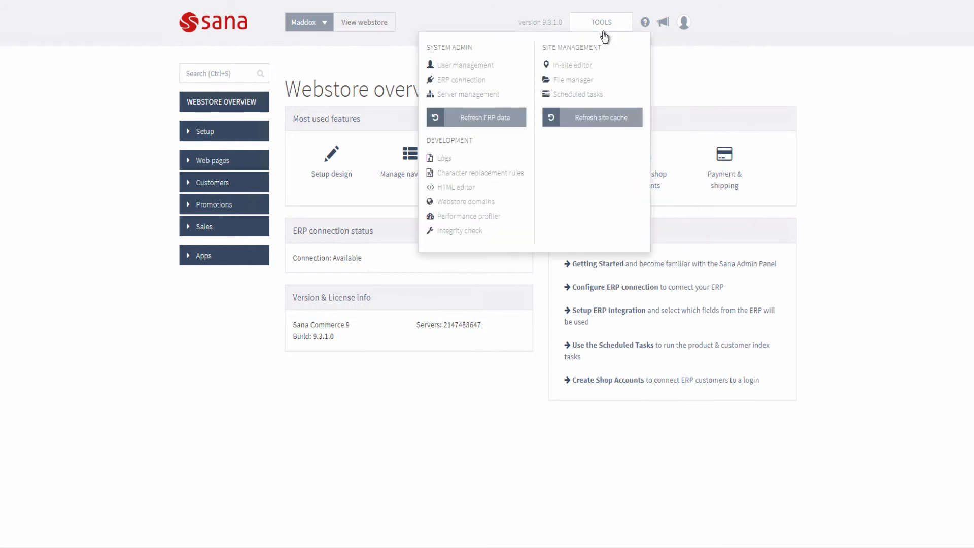
{"action": "left_click", "coordinate": [592, 97]}
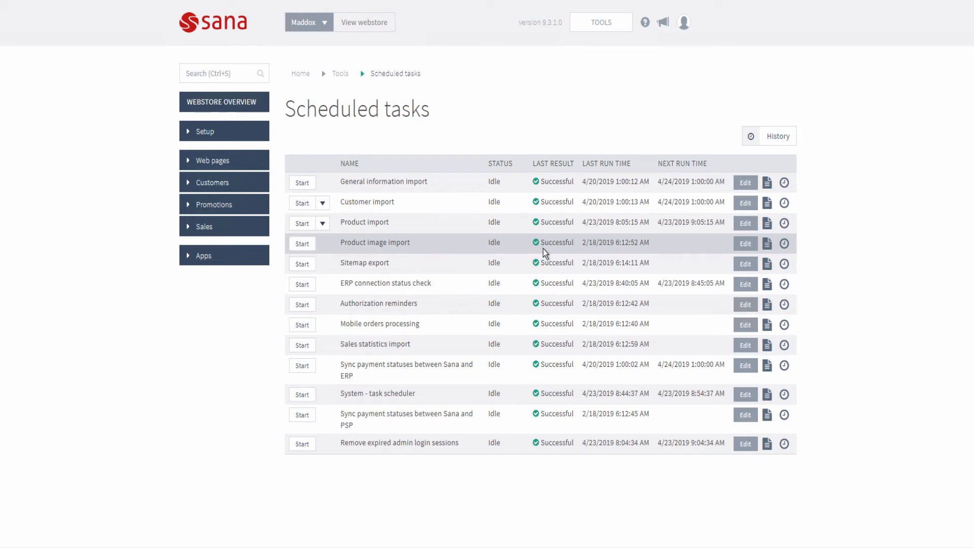
{"action": "left_click", "coordinate": [742, 245]}
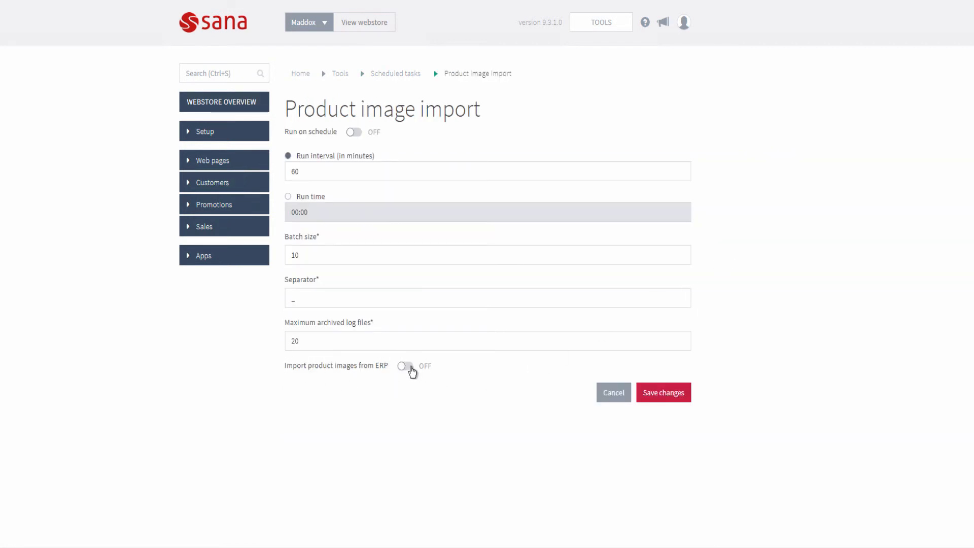
{"action": "left_click", "coordinate": [410, 370]}
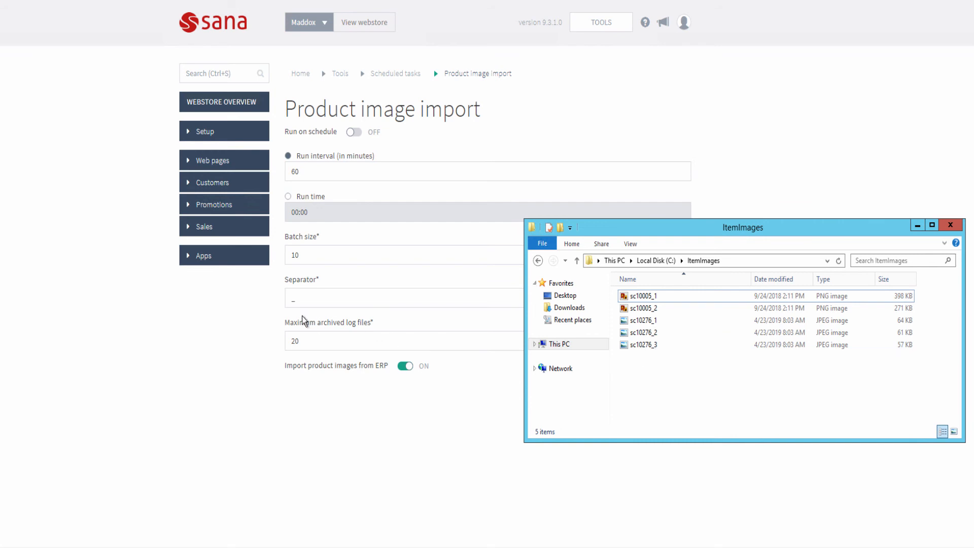
Step: Set the import task's separator to "_" to match the ItemImages file names, and return to the scheduled tasks list
{"action": "left_click", "coordinate": [292, 305]}
{"action": "type", "text": "_"}
{"action": "left_click", "coordinate": [917, 226]}
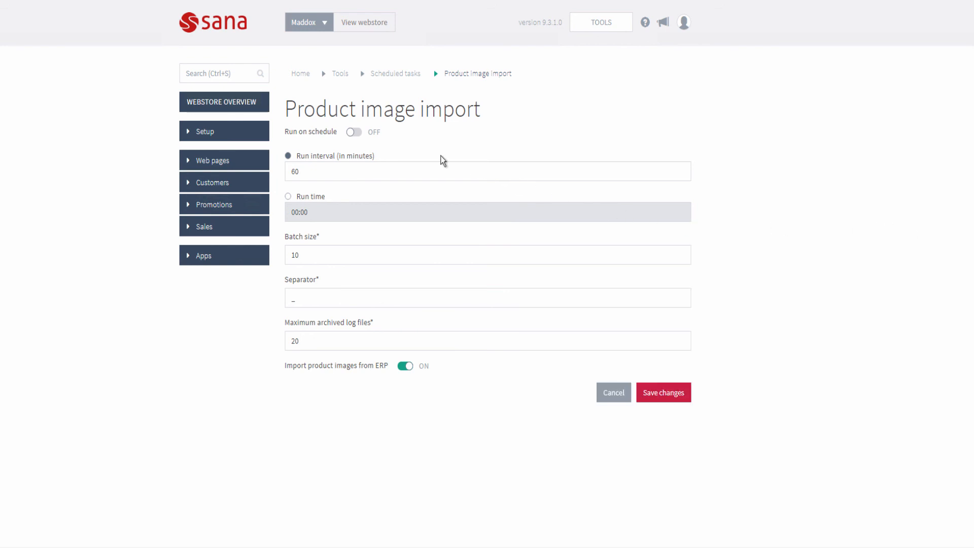
{"action": "left_click", "coordinate": [403, 74]}
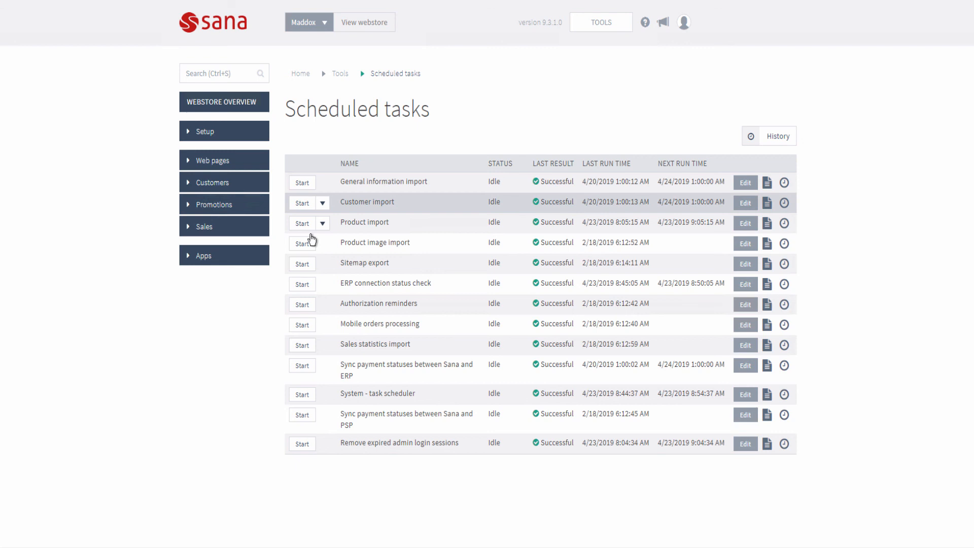